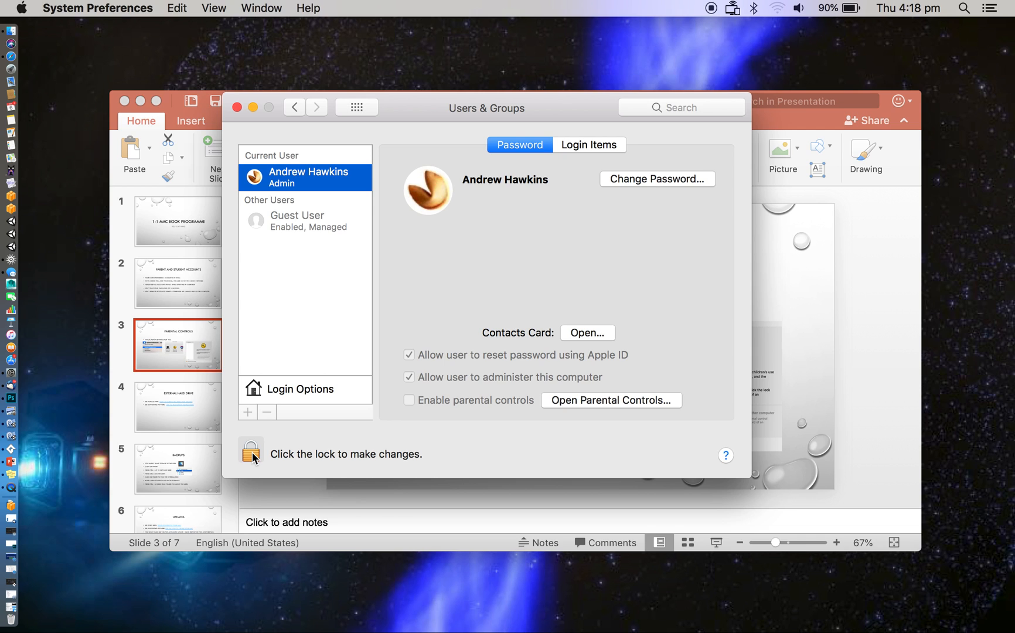
Unlock the Users & Groups preferences by entering the administrator's account password
click(251, 453)
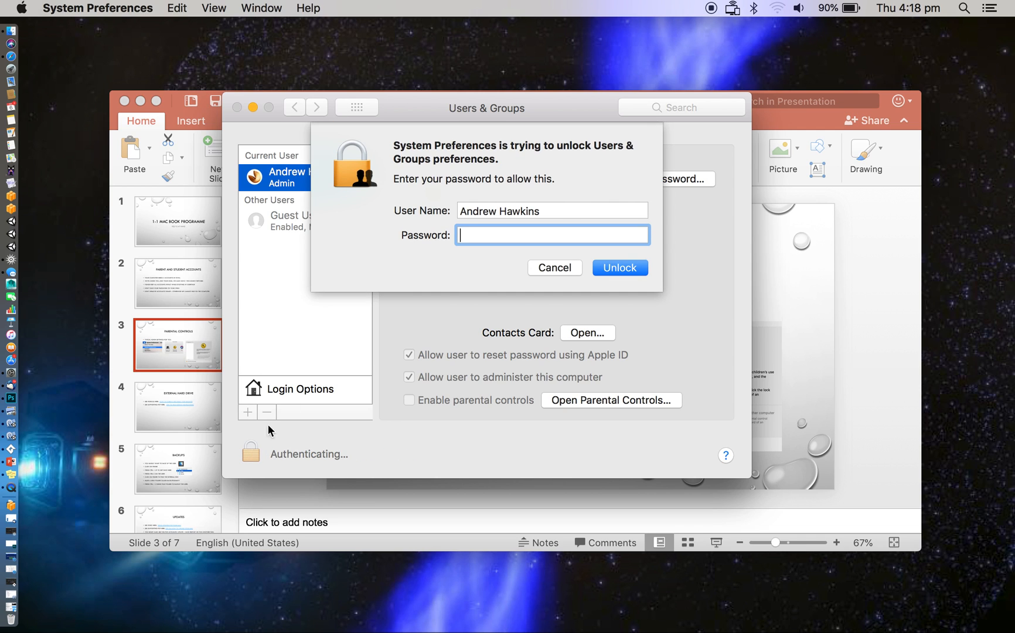
text(***)
key(Return)
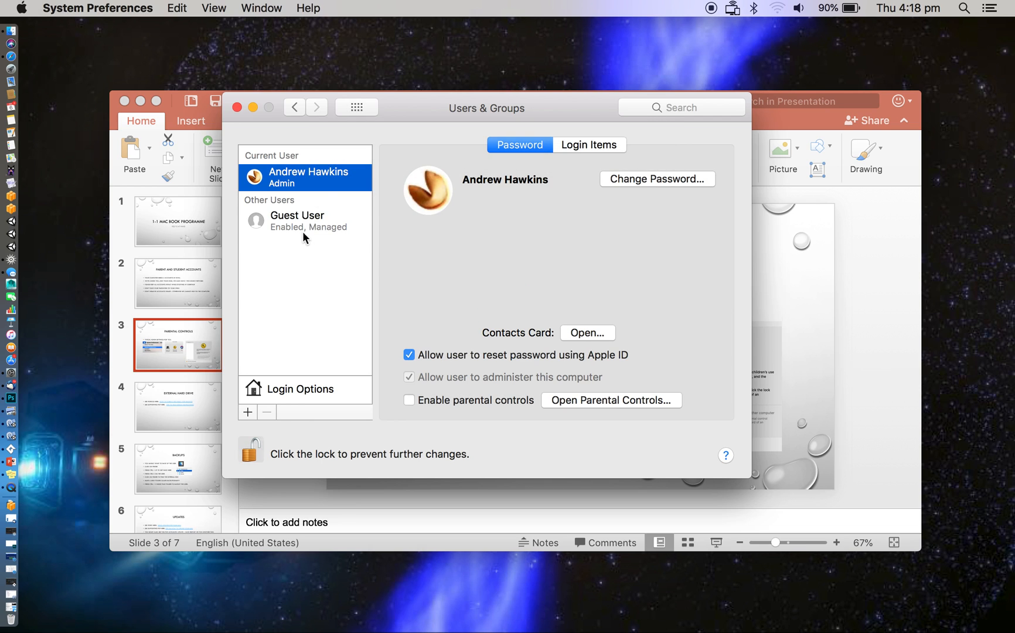
Open the Guest User's parental controls and unlock them with the administrator's account password
click(299, 225)
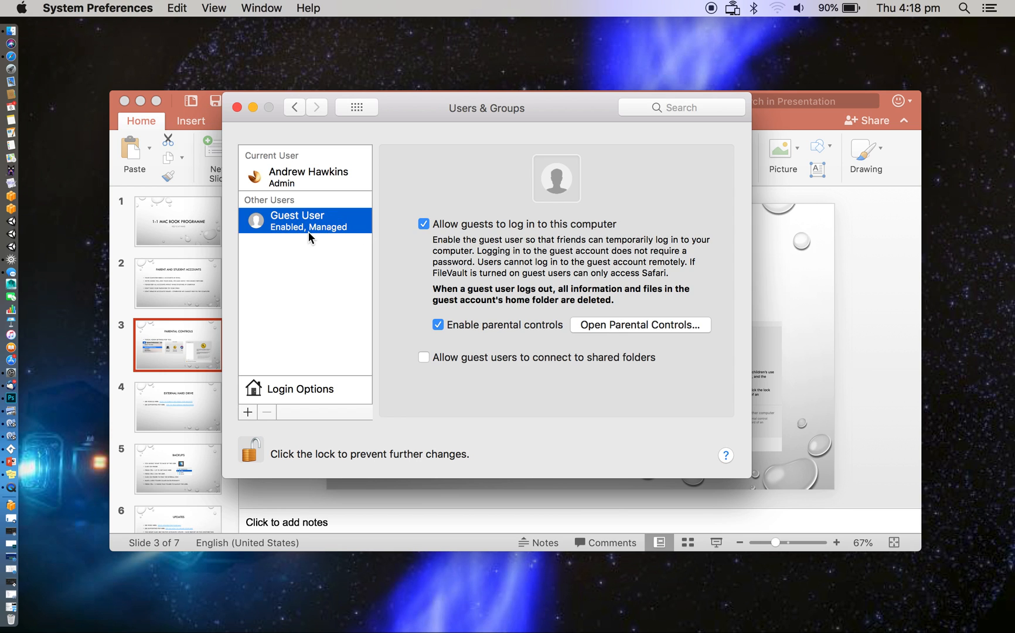
click(623, 326)
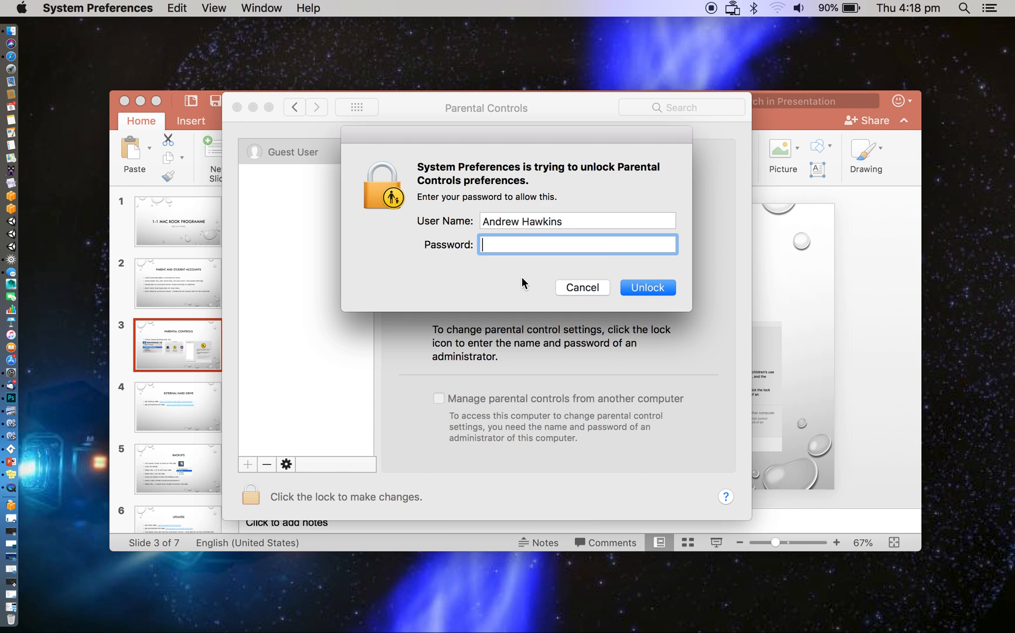
text(***)
key(Return)
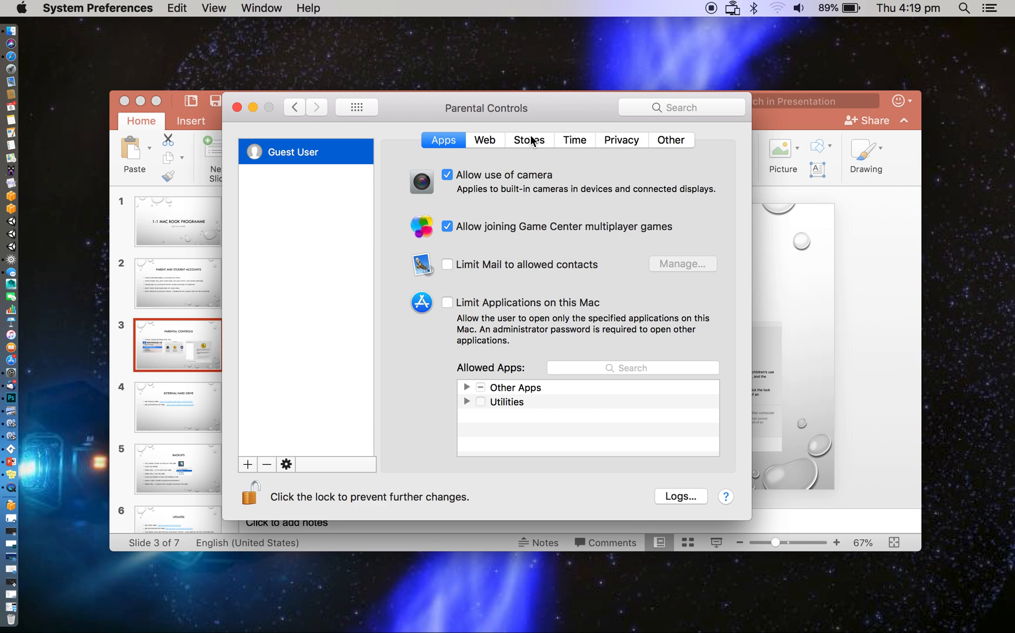
Disallow use of the camera and joining Game Center multiplayer games for the Guest User
drag(551, 112, 559, 100)
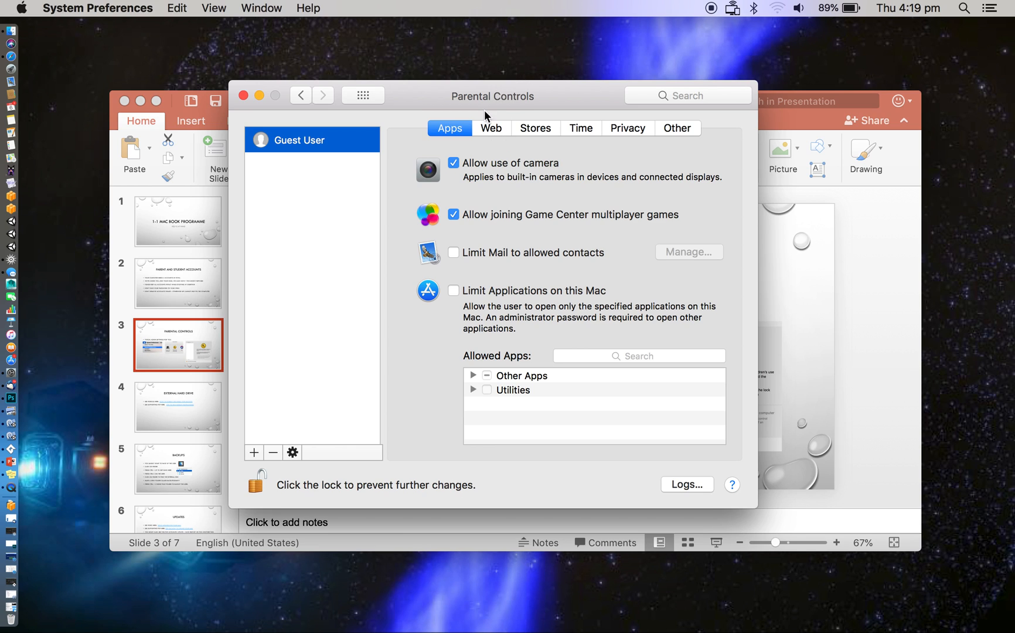
click(454, 163)
click(454, 216)
click(493, 130)
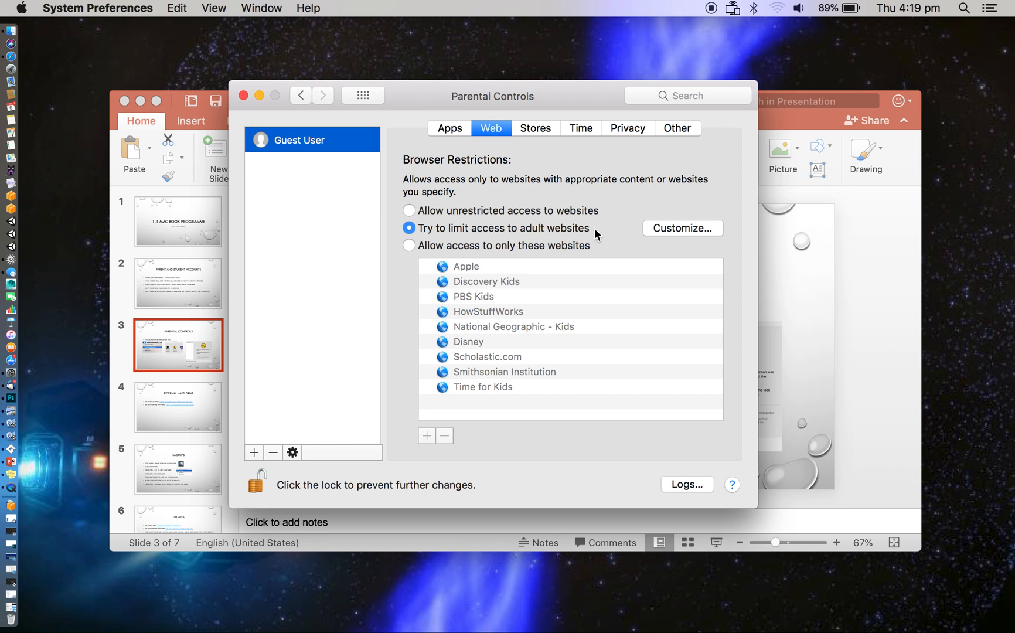
click(410, 244)
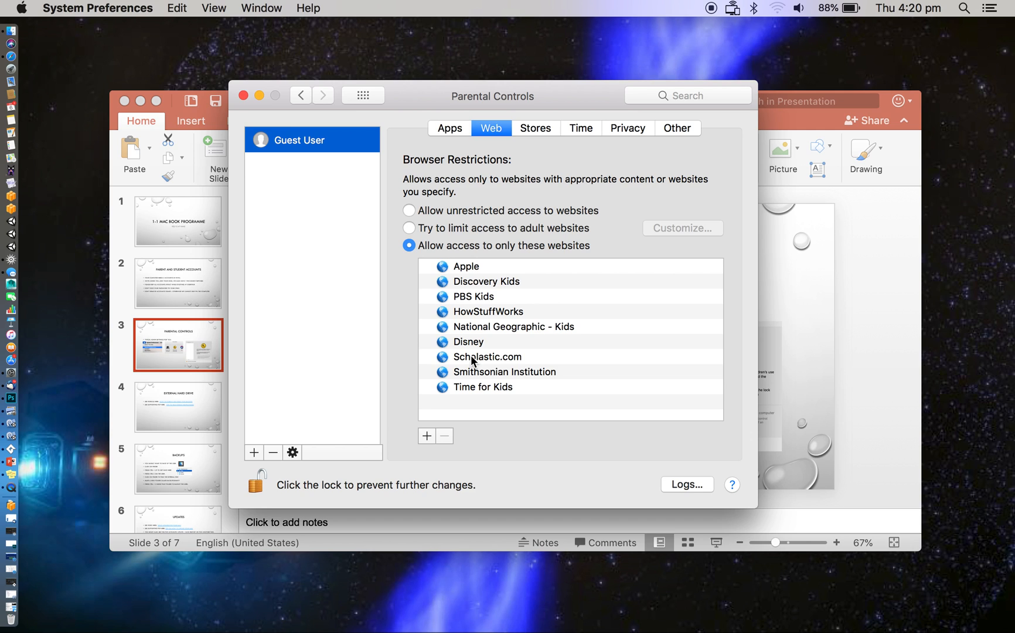
click(427, 435)
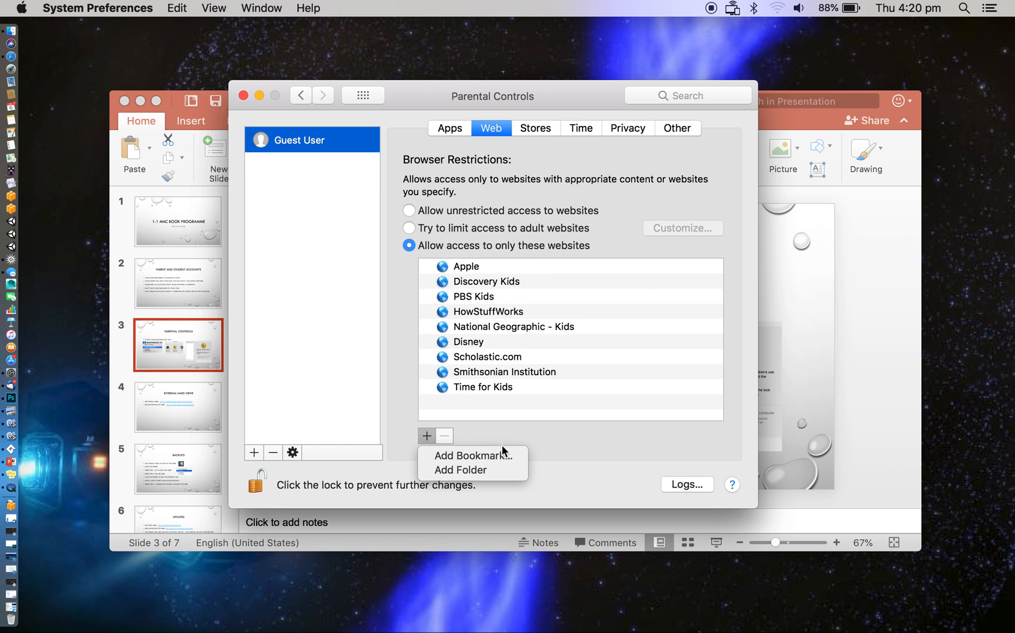
click(481, 454)
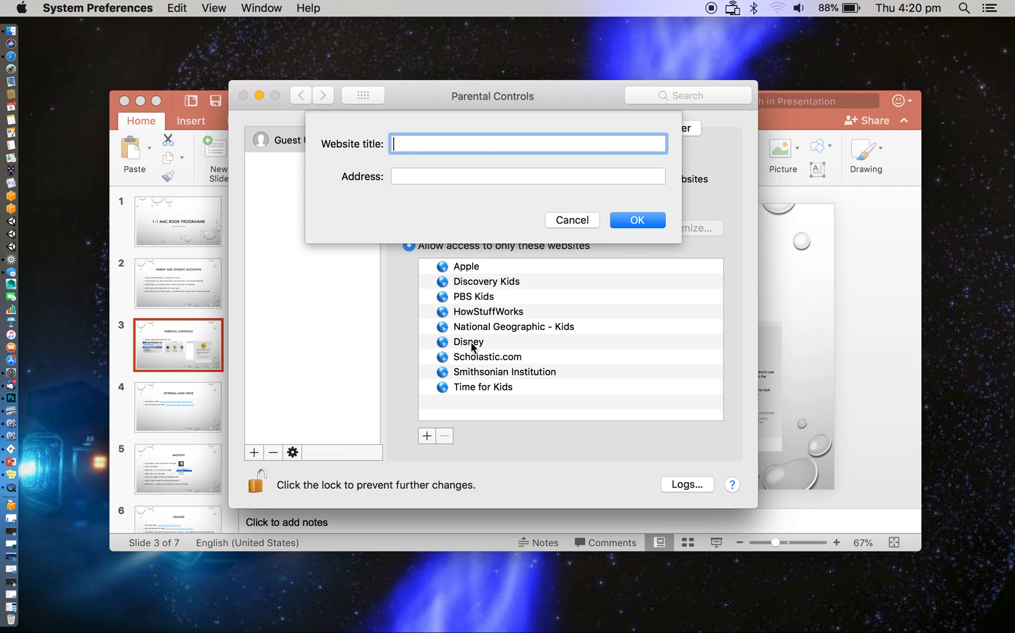
text(http://abc.net.au)
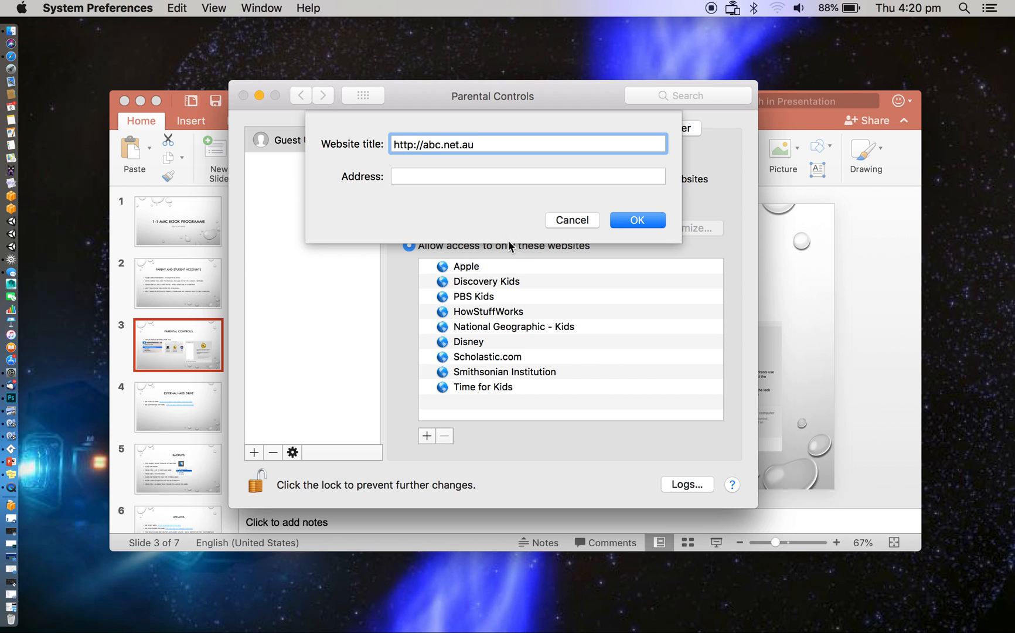
drag(496, 144, 350, 145)
key(super+x)
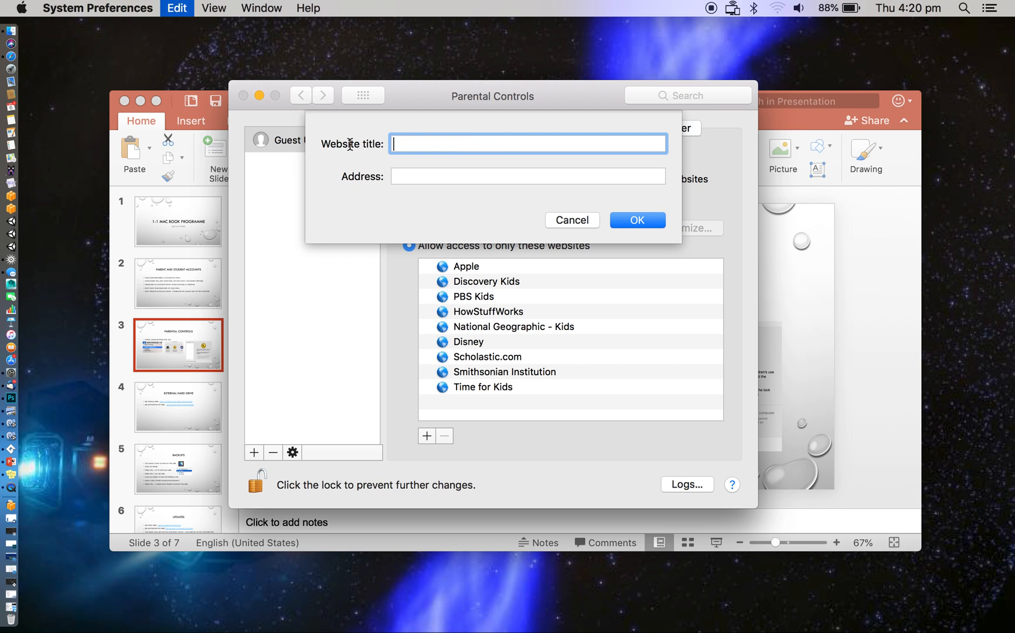
click(404, 178)
key(super+v)
Title the new bookmark "ABC Web site" and add it to the allowed websites
click(429, 141)
text(ABC W)
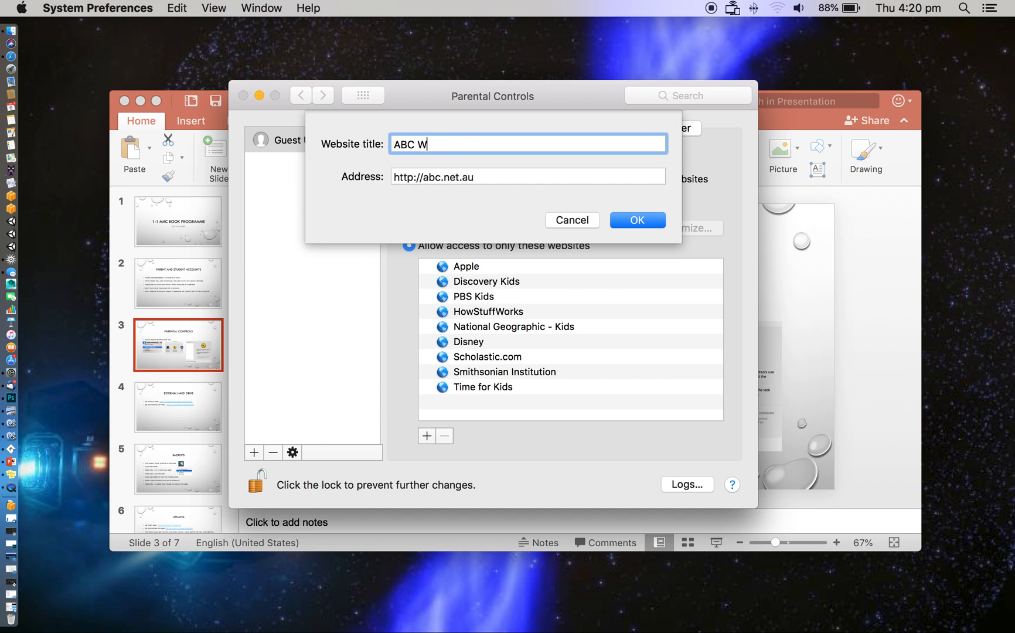
text(eb site)
click(641, 217)
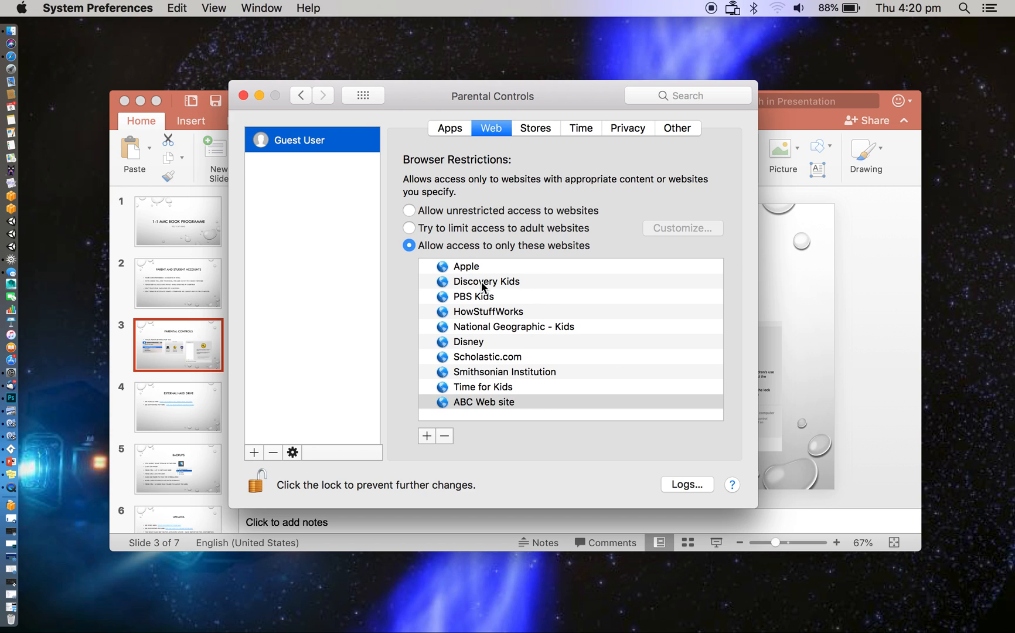
Switch the browser restriction to limiting adult websites and back to allowing only the listed websites
click(410, 231)
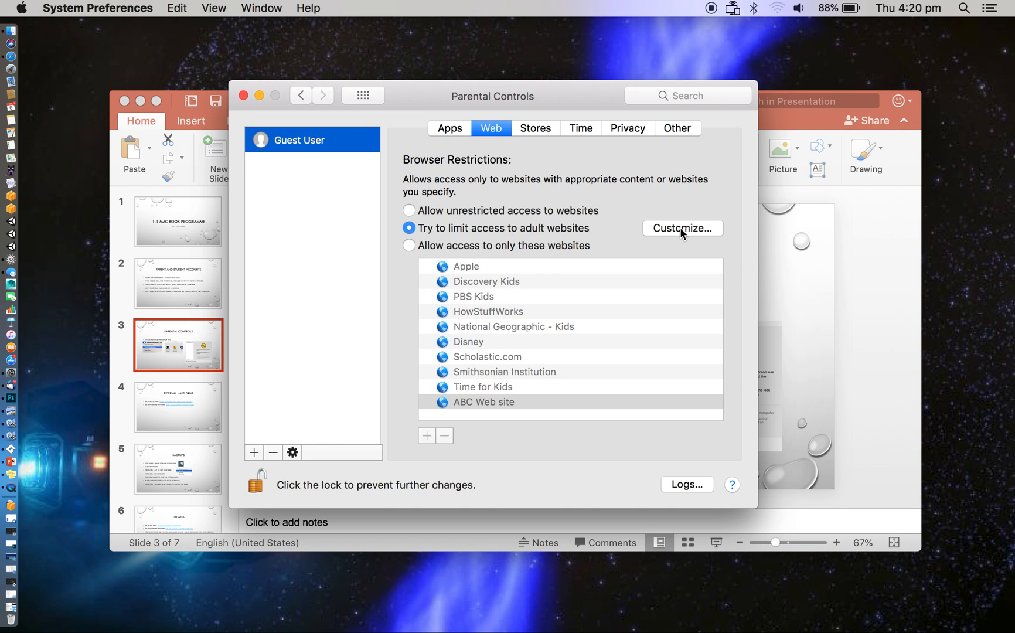
click(410, 243)
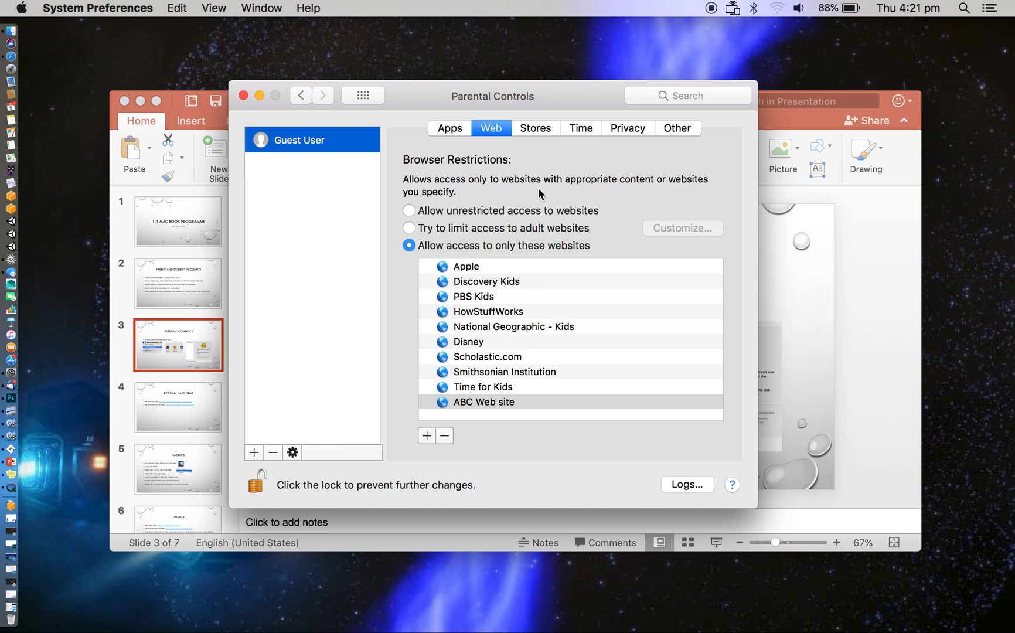
Restrict store content: explicit music, movies to R18+, TV shows to AV15+, apps to 17+, and books with explicit sexual content
click(544, 131)
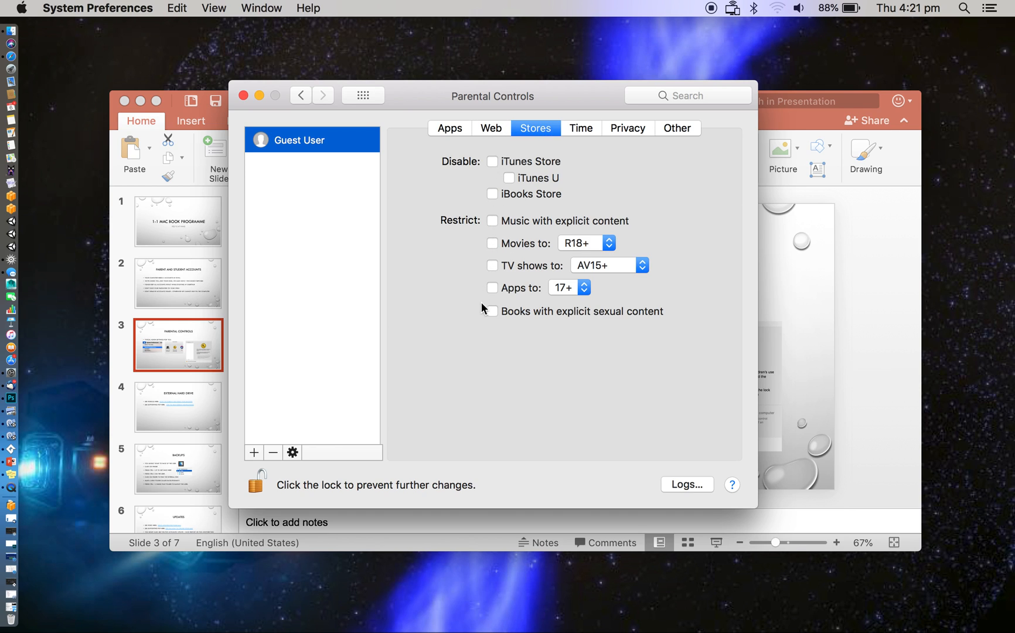
click(493, 243)
click(492, 265)
click(492, 288)
click(492, 311)
click(492, 220)
Disable the iTunes Store, iTunes U and the iBooks Store for the Guest User
click(494, 160)
click(509, 177)
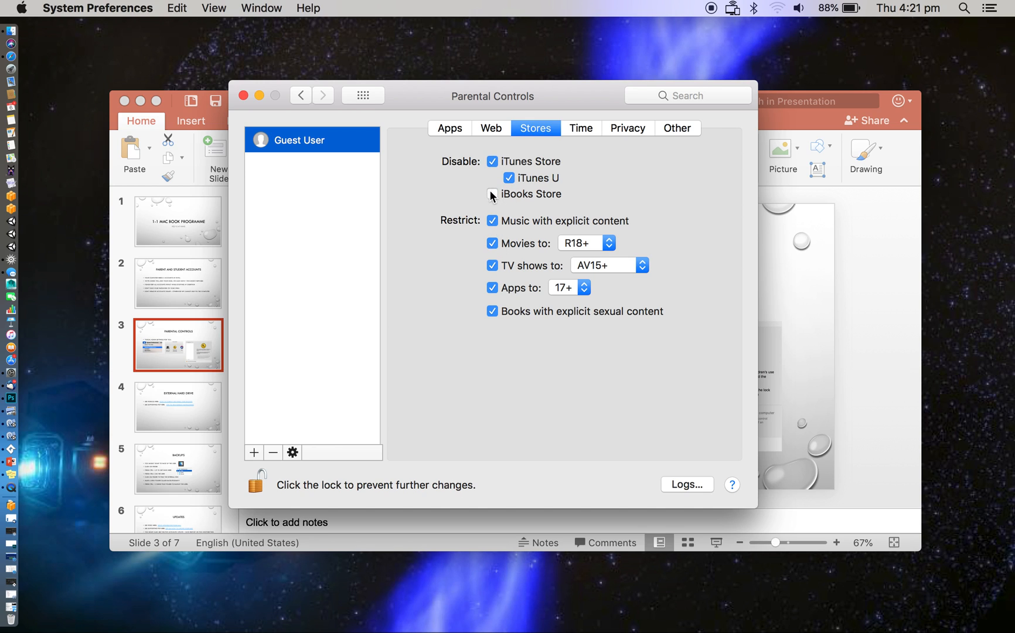
click(493, 194)
click(587, 131)
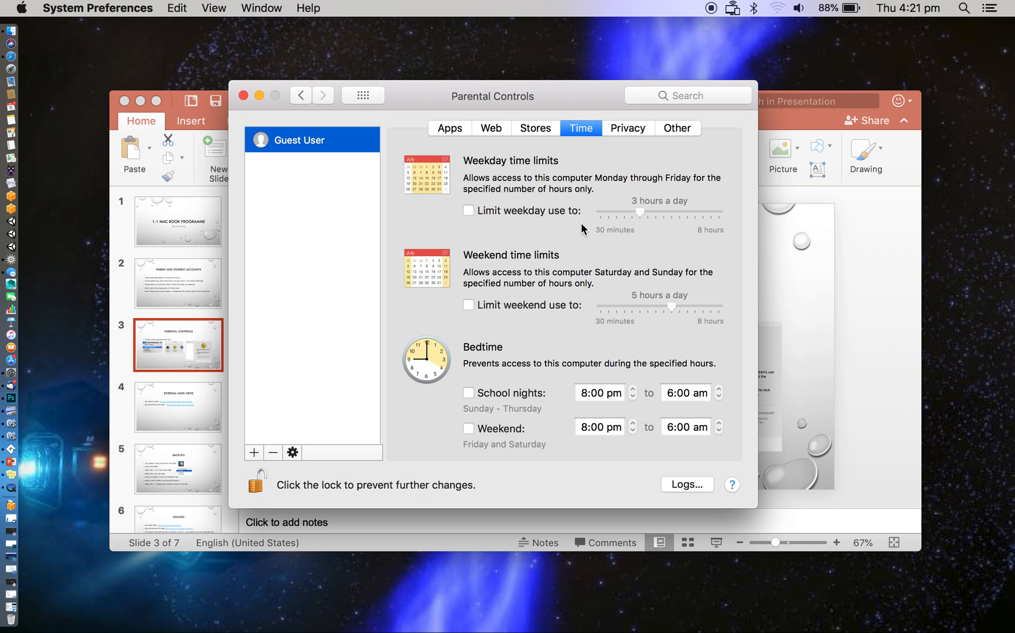
click(468, 210)
drag(641, 210, 619, 211)
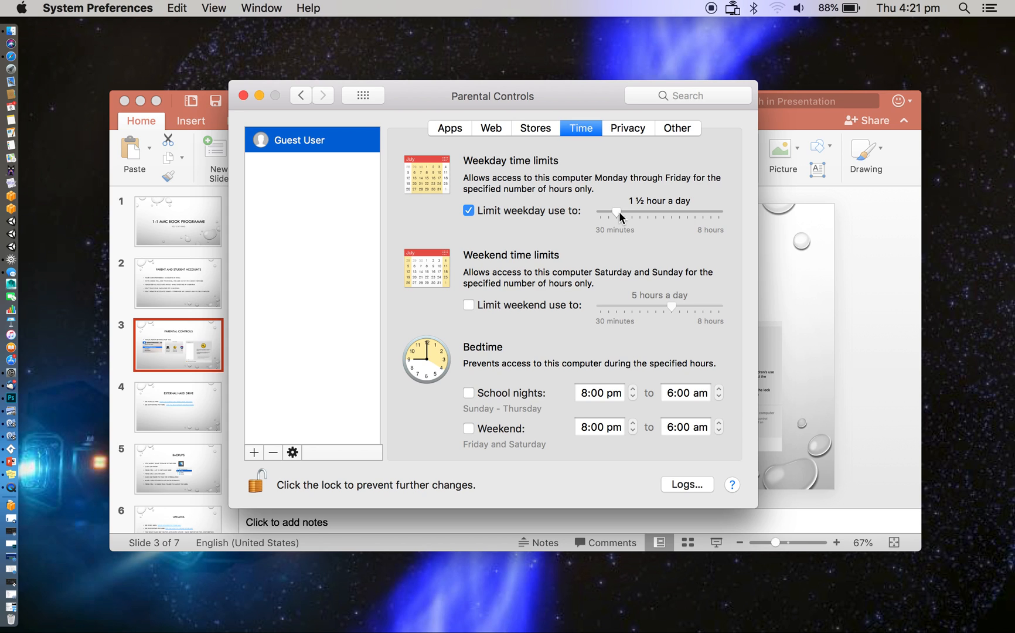
click(469, 306)
drag(669, 309, 620, 307)
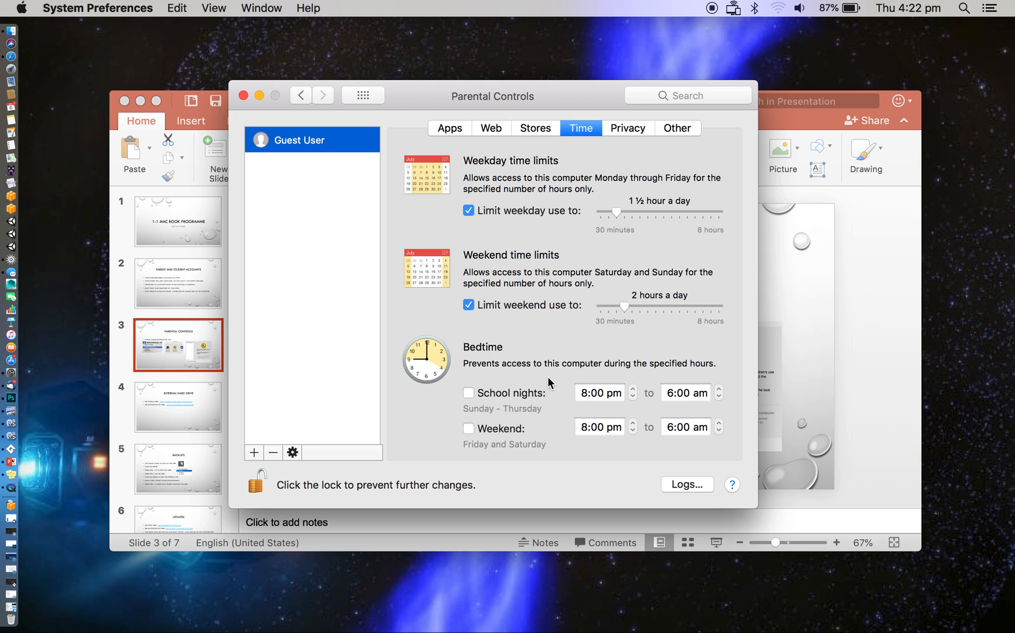
Enable bedtime limits for school nights and weekends, start the weekend one at 9:00 pm, and adjust its end time
click(469, 394)
click(470, 429)
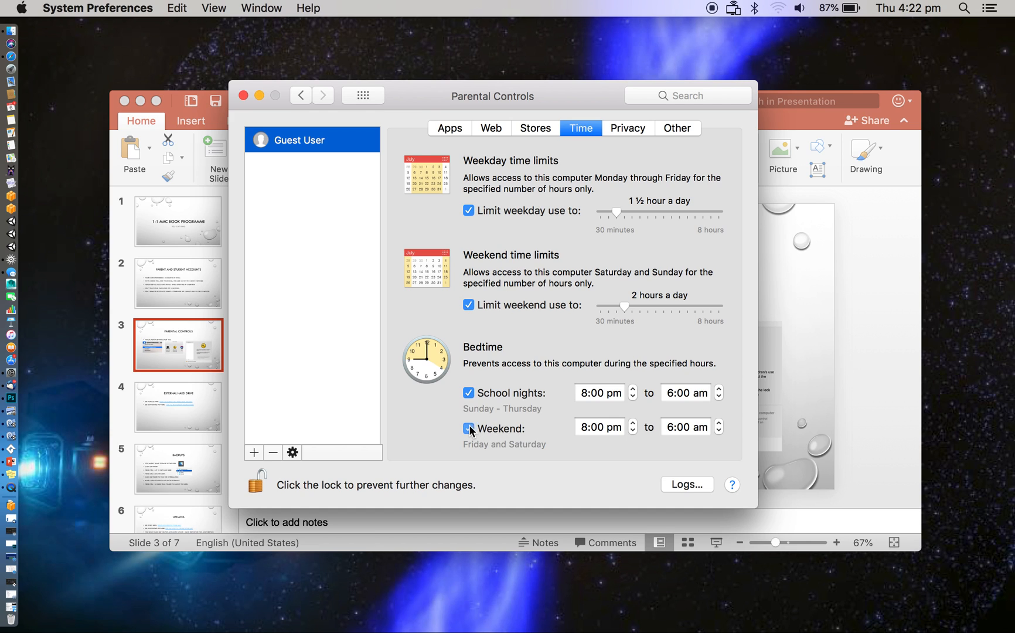
click(633, 422)
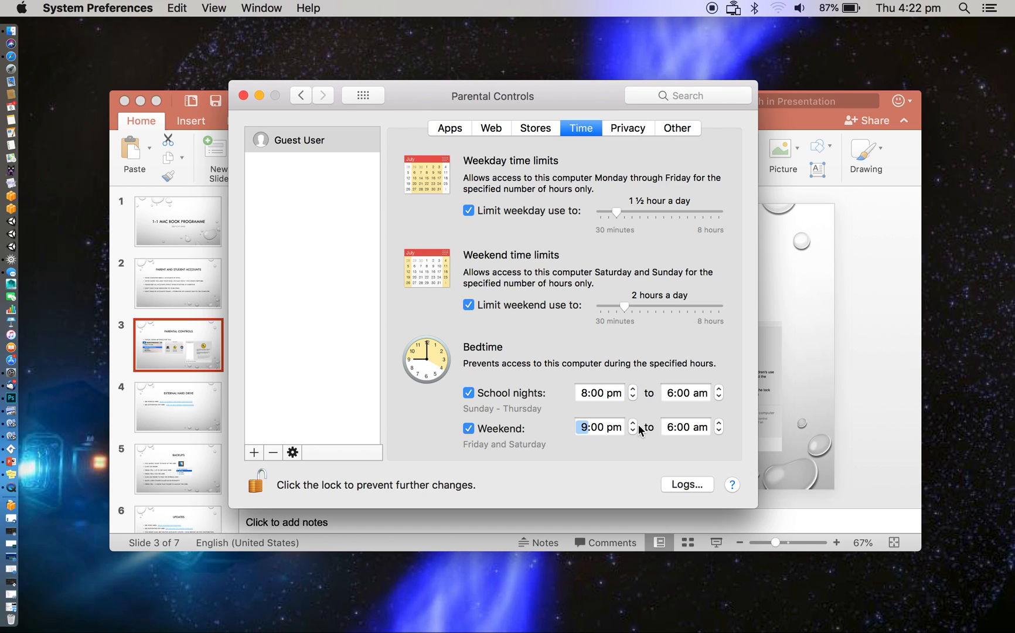
click(719, 432)
click(718, 431)
click(718, 420)
Disallow the Guest User's privacy changes to Contacts, Calendars, Reminders, Twitter, Facebook and Diagnostics
click(631, 131)
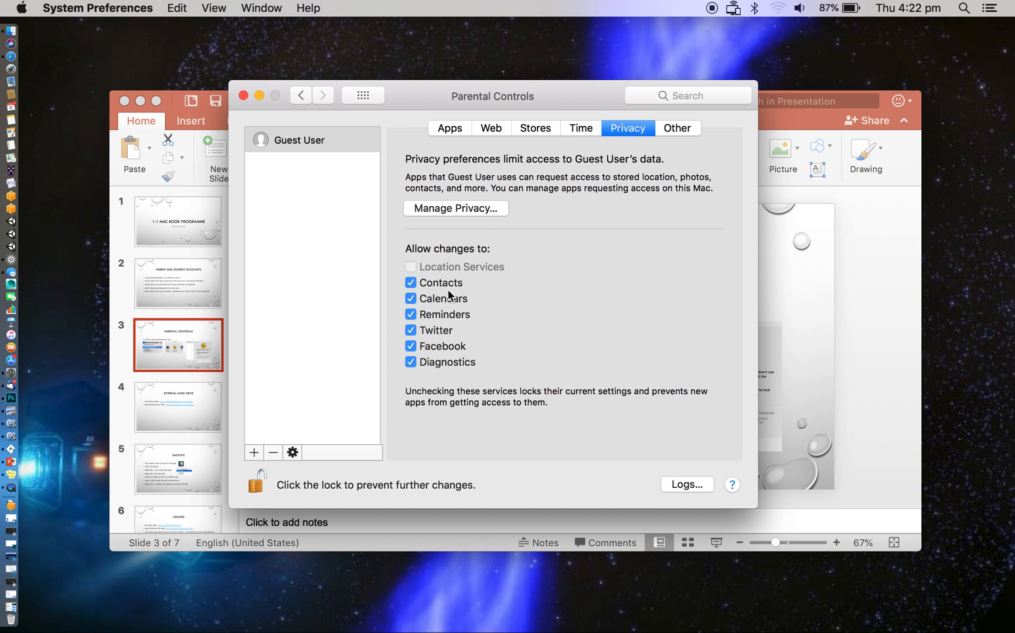
click(411, 284)
click(411, 299)
click(411, 315)
click(411, 330)
click(411, 347)
click(411, 362)
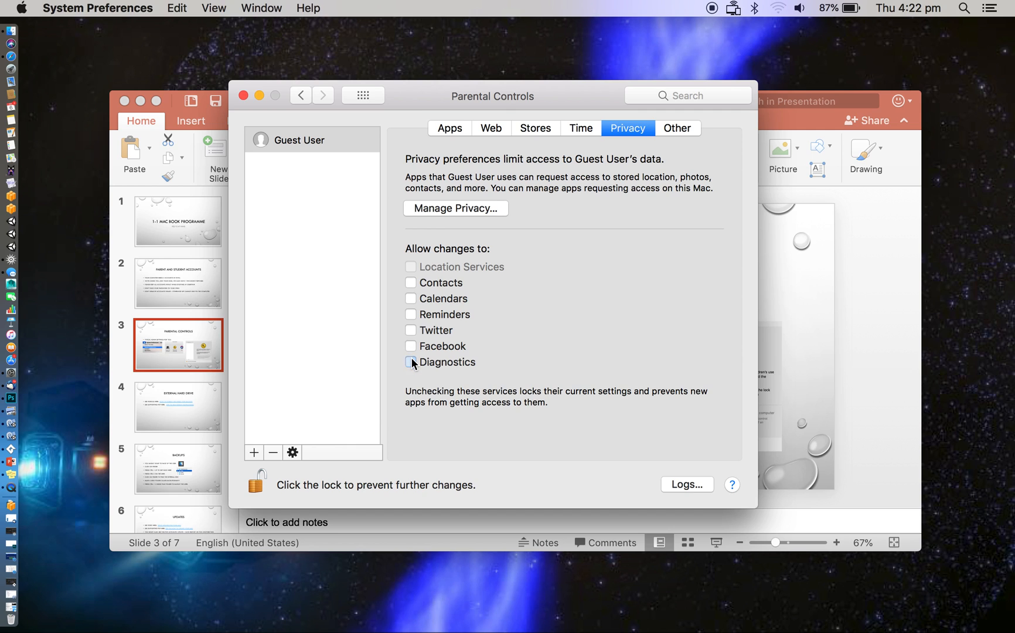
Keep Siri & Dictation turned off and prevent the Dock from being modified for the Guest User
click(675, 128)
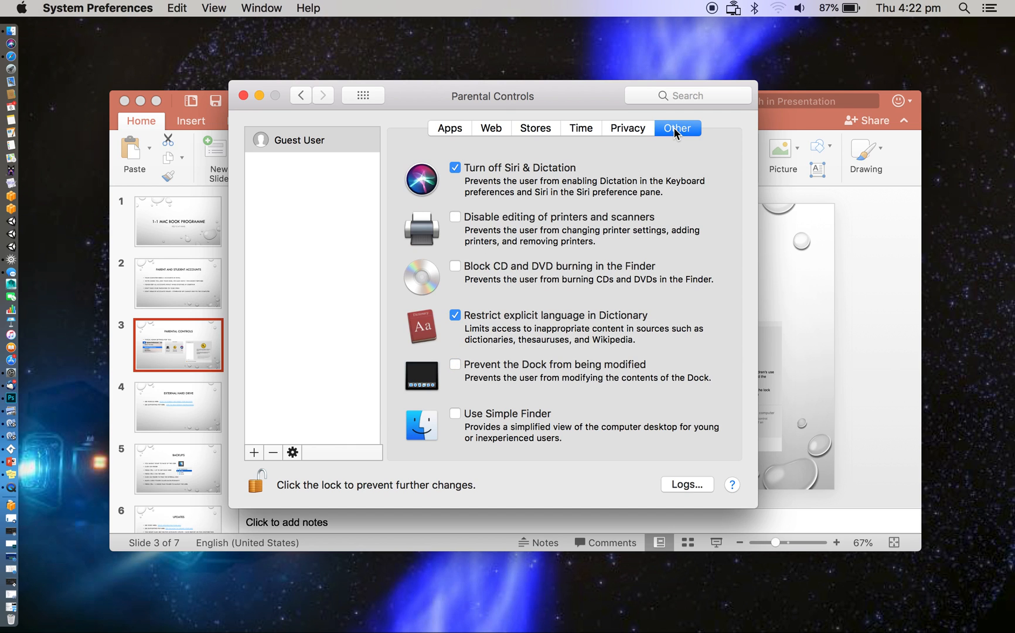
click(454, 168)
Switch to Finder, browse the installed programs in the Applications folder, and close the window
click(10, 38)
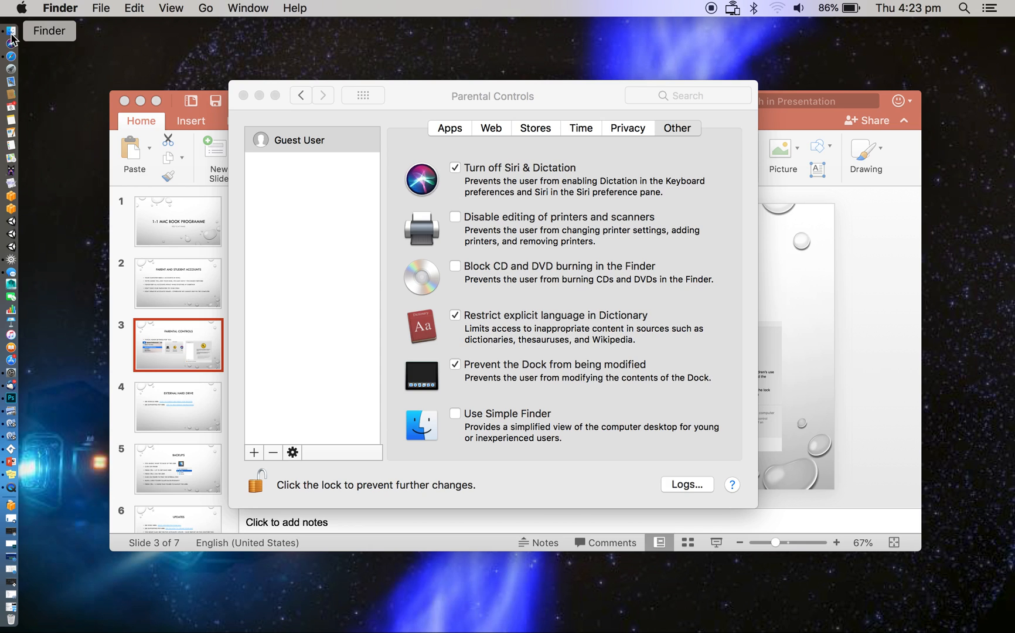
click(163, 240)
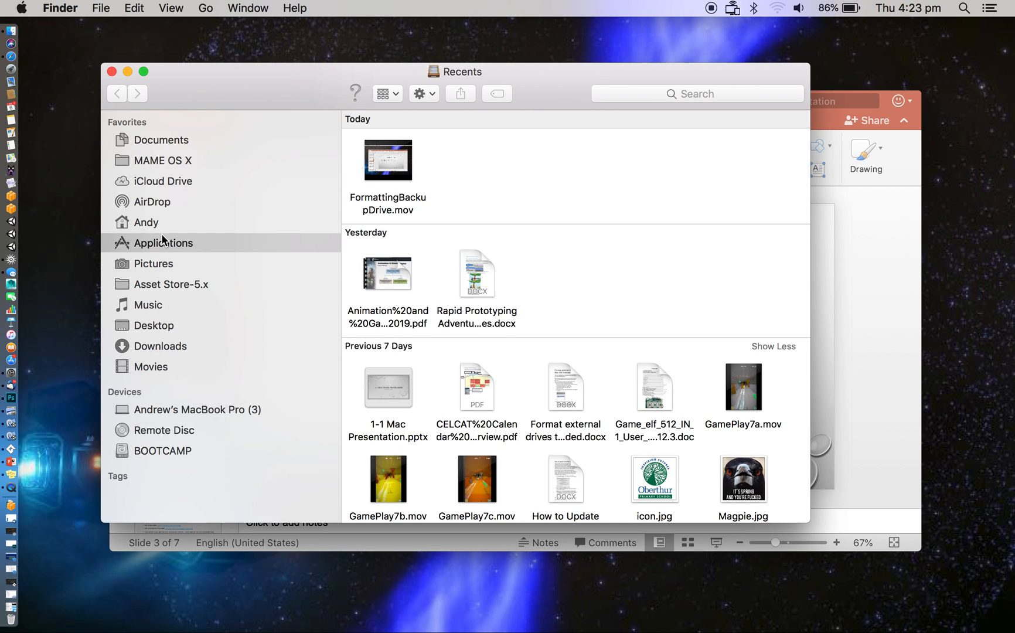
scroll(409, 401, up, 10)
scroll(409, 402, up, 15)
scroll(409, 387, up, 10)
scroll(408, 347, down, 3)
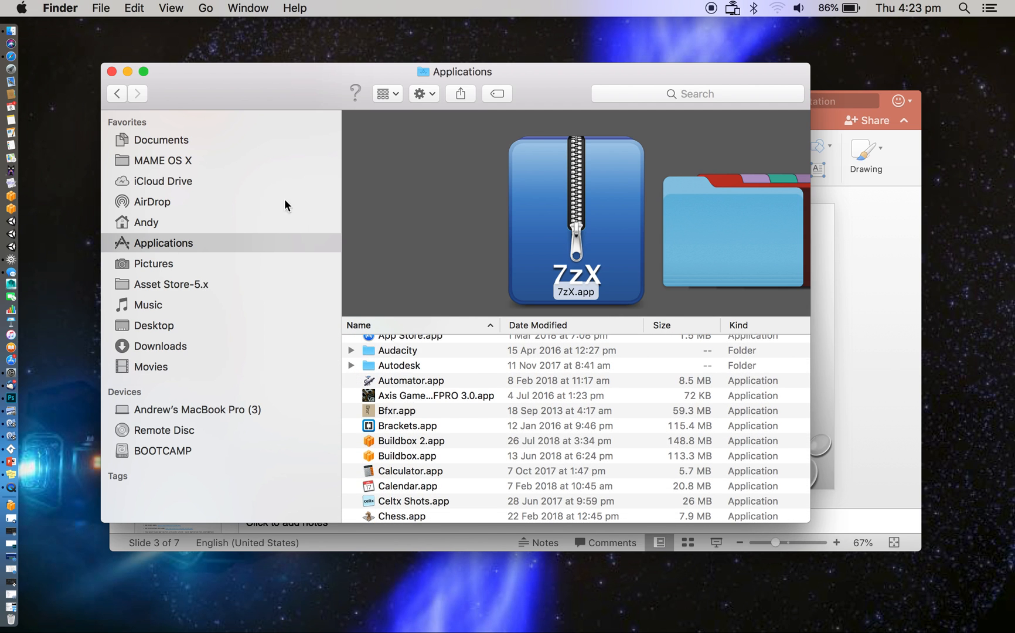
click(111, 71)
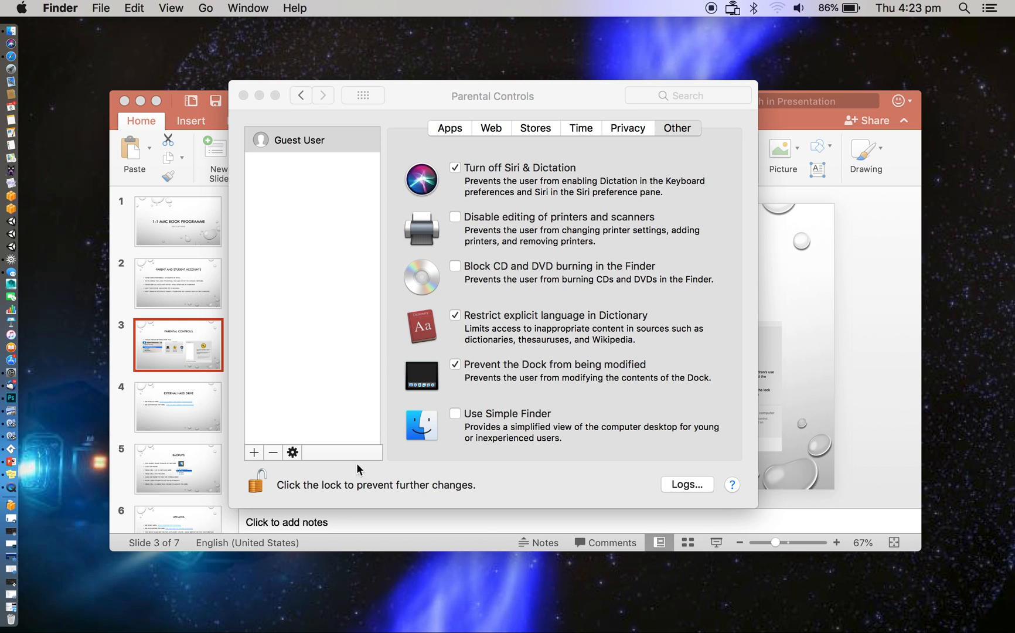
Lock the Parental Controls preferences against further changes
click(256, 484)
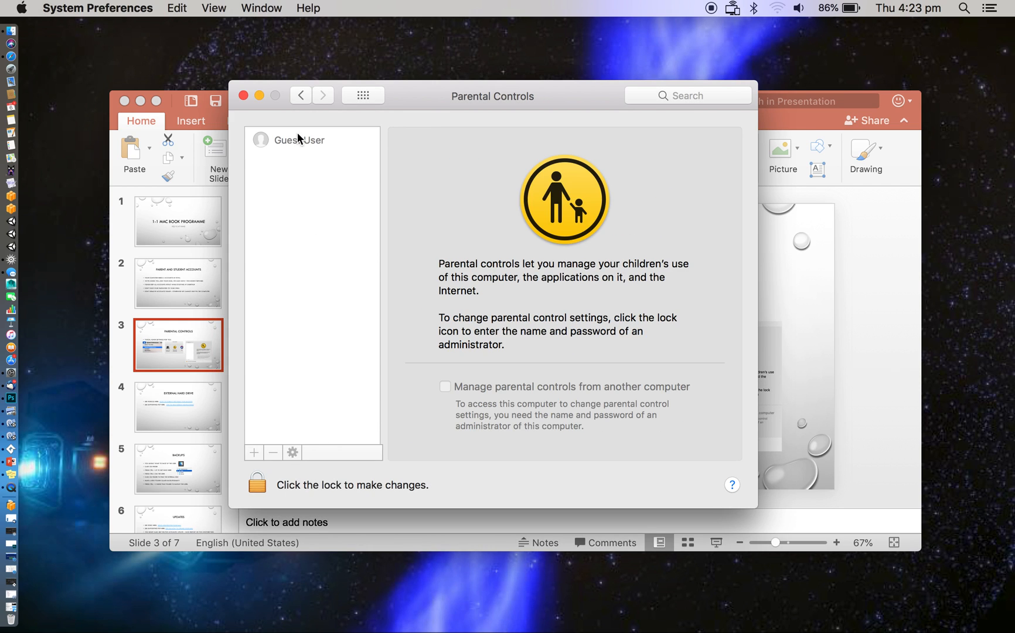